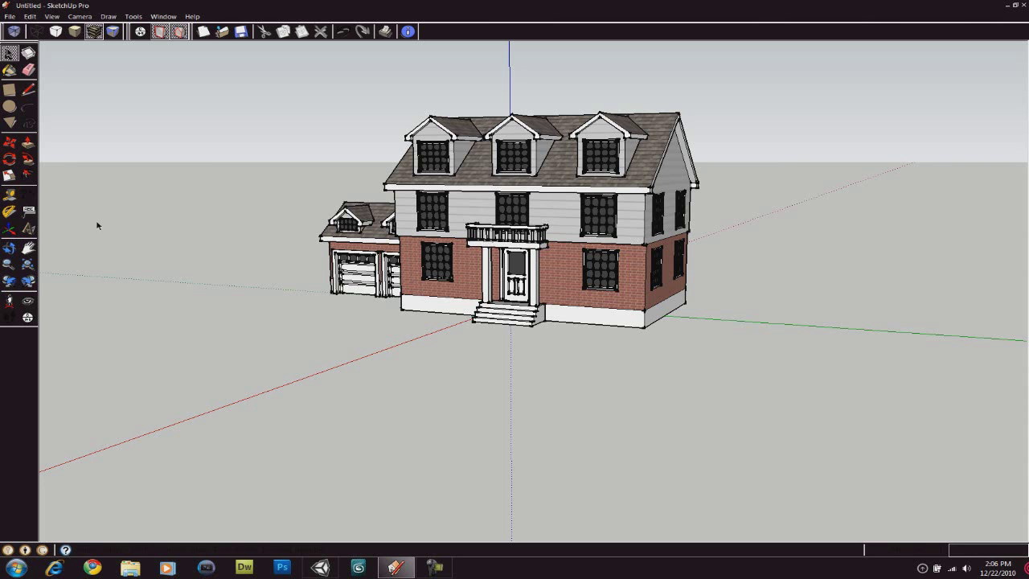
# - Search the 3D Warehouse for 'house' and download the brick house model into the scene
pyautogui.click(10, 16)
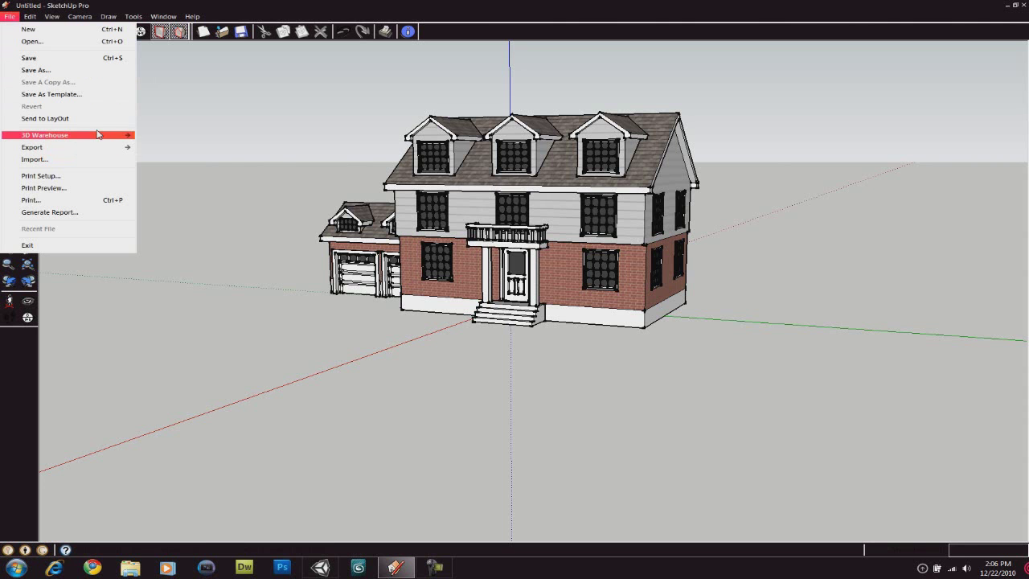
pyautogui.click(173, 134)
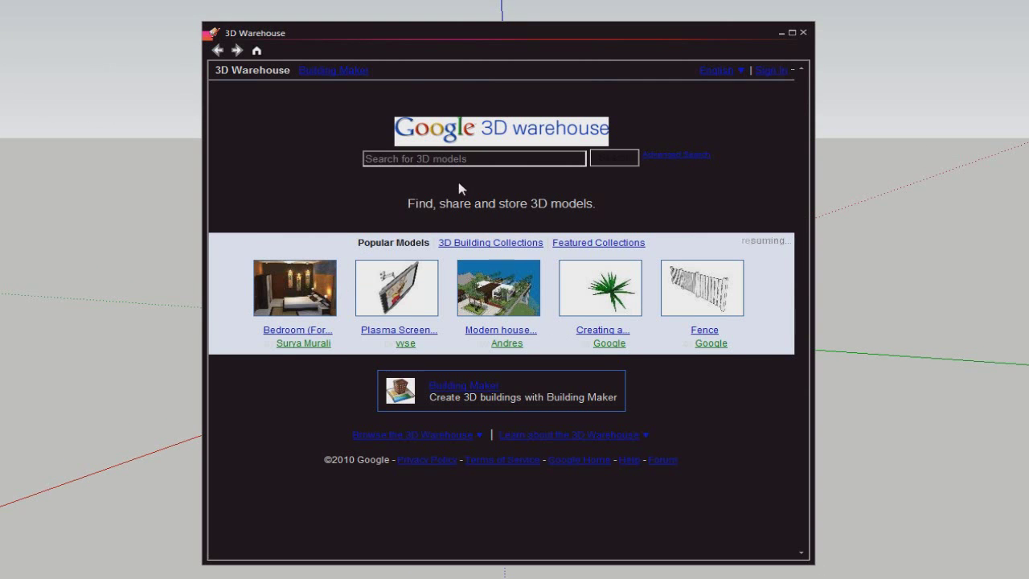
pyautogui.click(481, 160)
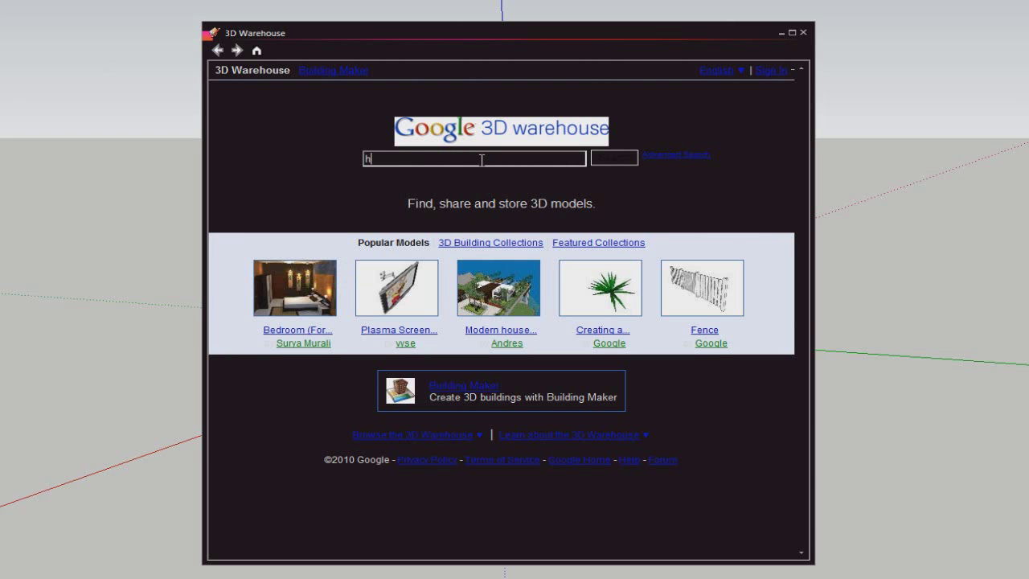
pyautogui.press('Return')
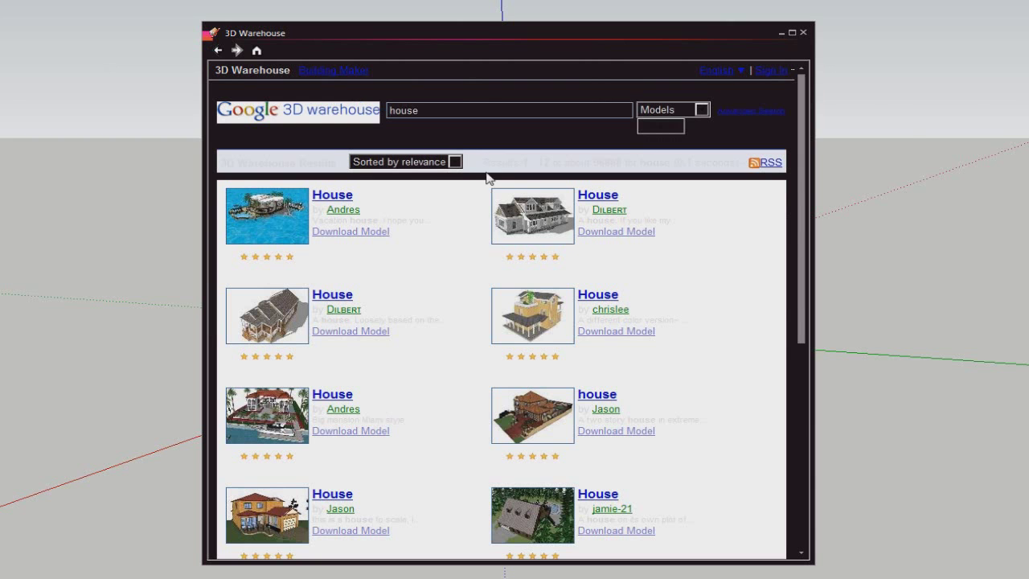
pyautogui.scroll(-5, 482, 250)
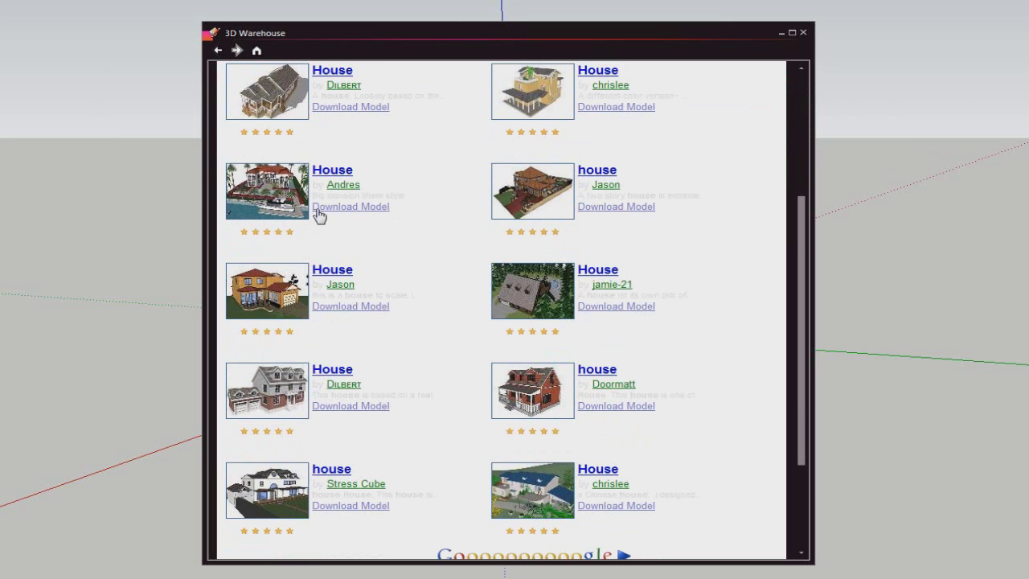
pyautogui.scroll(-3, 450, 354)
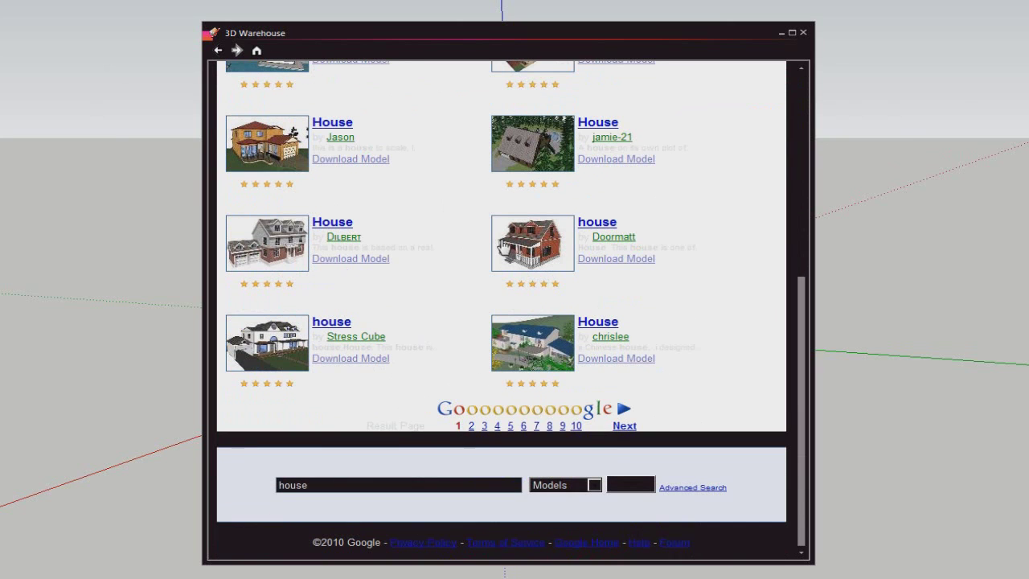
pyautogui.scroll(2, 383, 228)
pyautogui.click(332, 334)
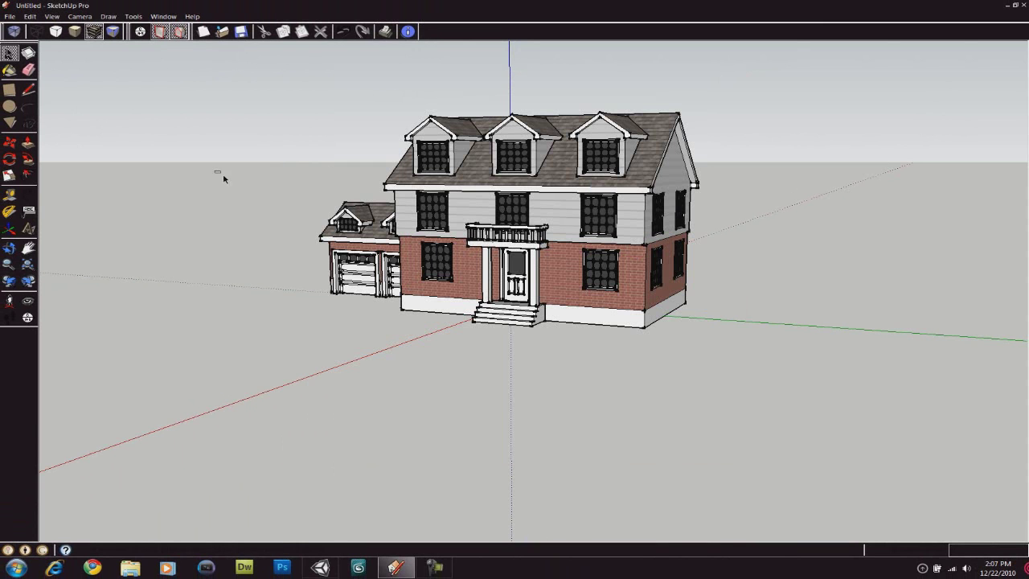
# - Orbit the brick house to view it from the front, a three-quarter angle and its left side
pyautogui.moveTo(223, 178); pyautogui.dragTo(271, 191)
pyautogui.click(9, 248)
pyautogui.moveTo(189, 202); pyautogui.dragTo(409, 286)
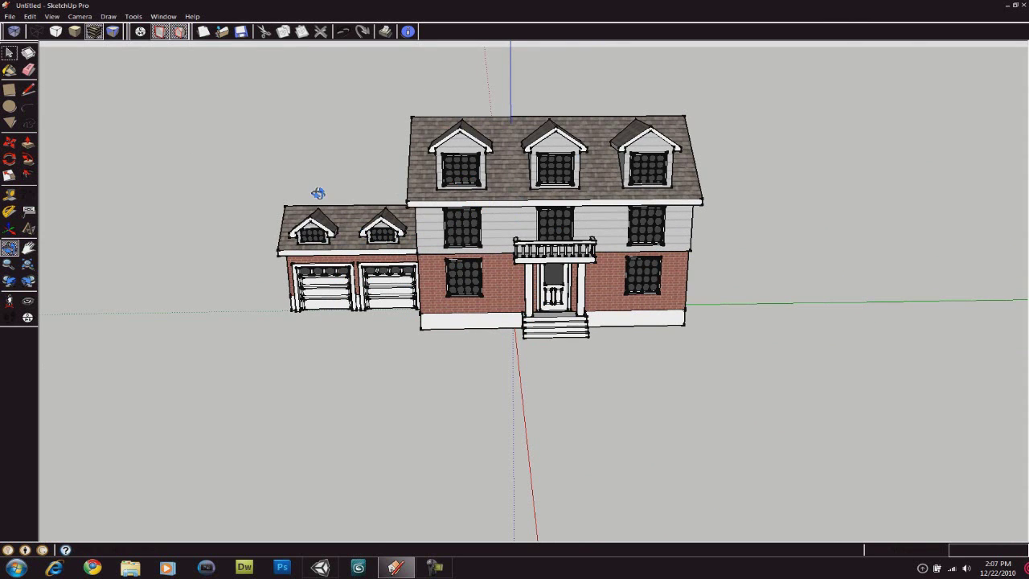
pyautogui.moveTo(318, 193); pyautogui.dragTo(181, 186)
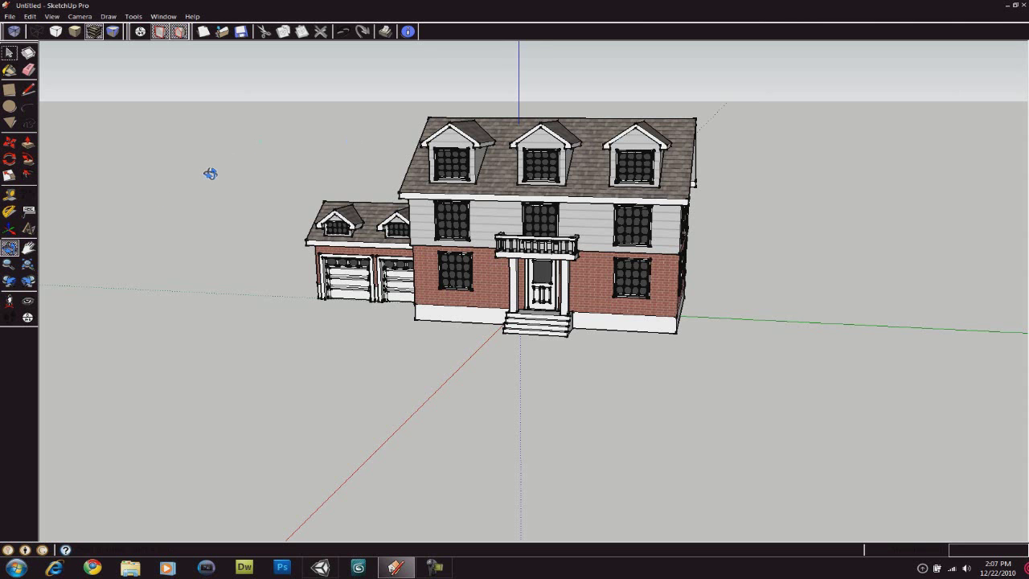
pyautogui.moveTo(210, 173); pyautogui.dragTo(346, 187)
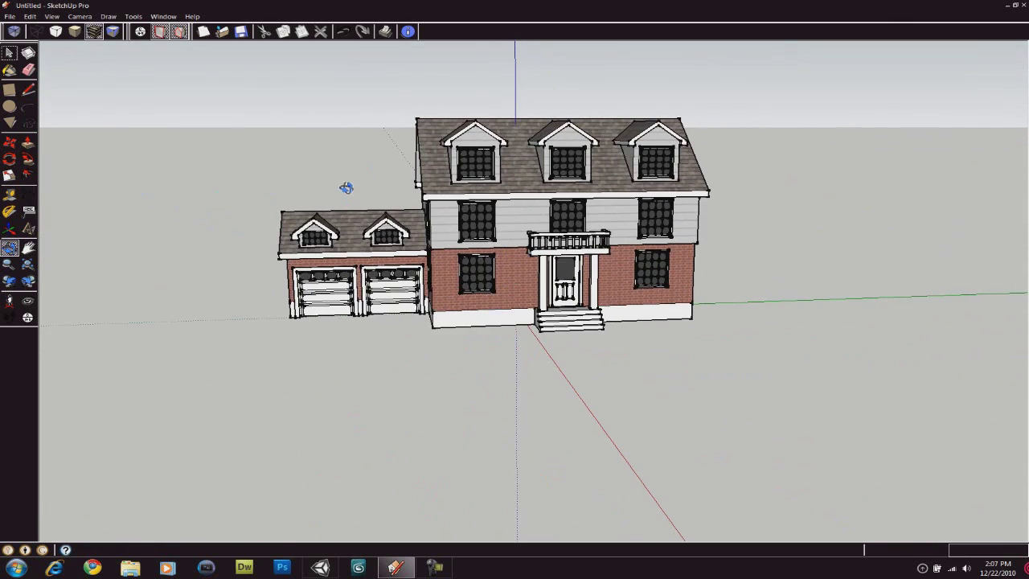
# - Start a 3D model export with FBX (*.fbx) chosen as the export type
pyautogui.click(9, 16)
pyautogui.moveTo(57, 152)
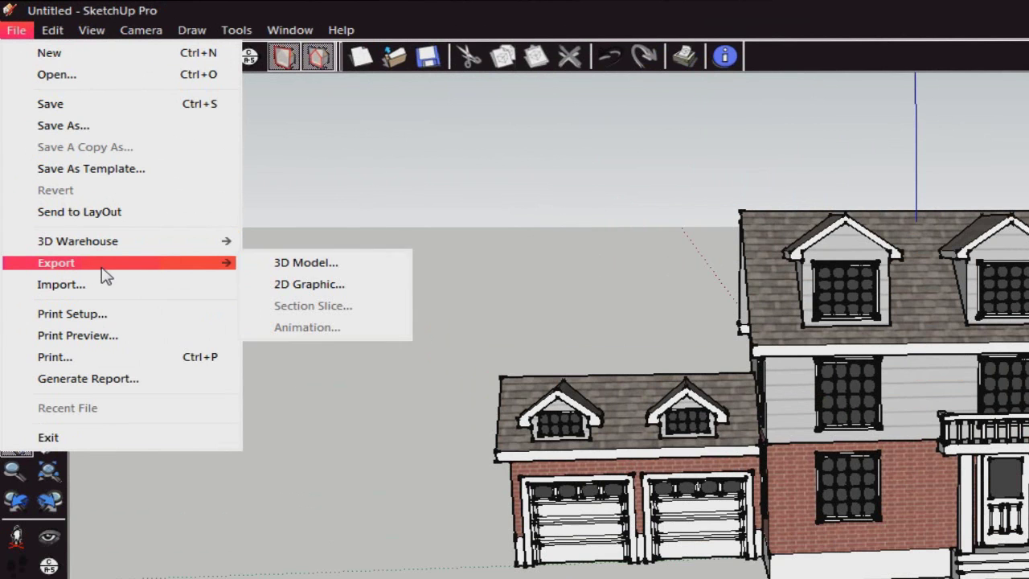
pyautogui.click(326, 270)
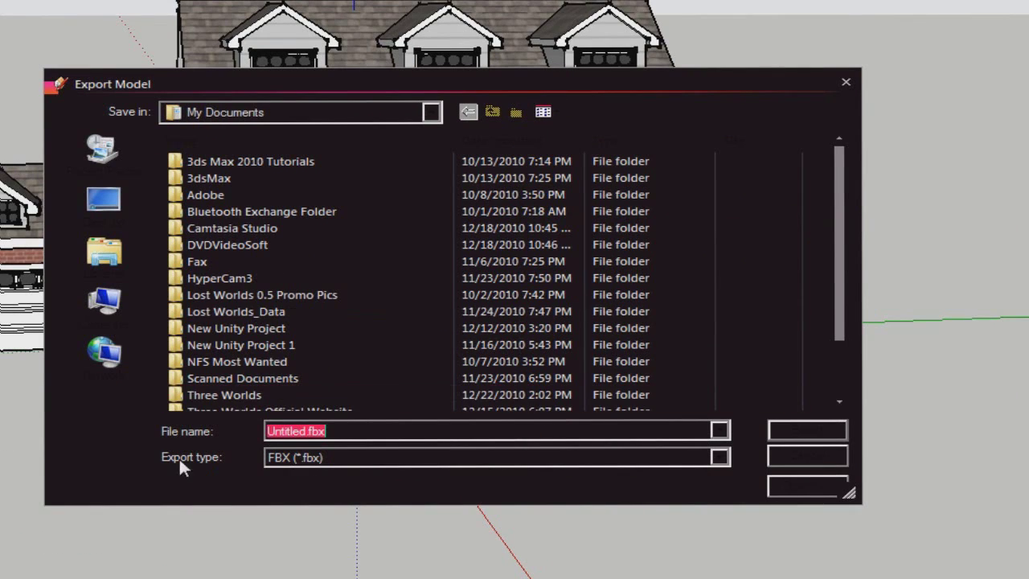
pyautogui.click(289, 455)
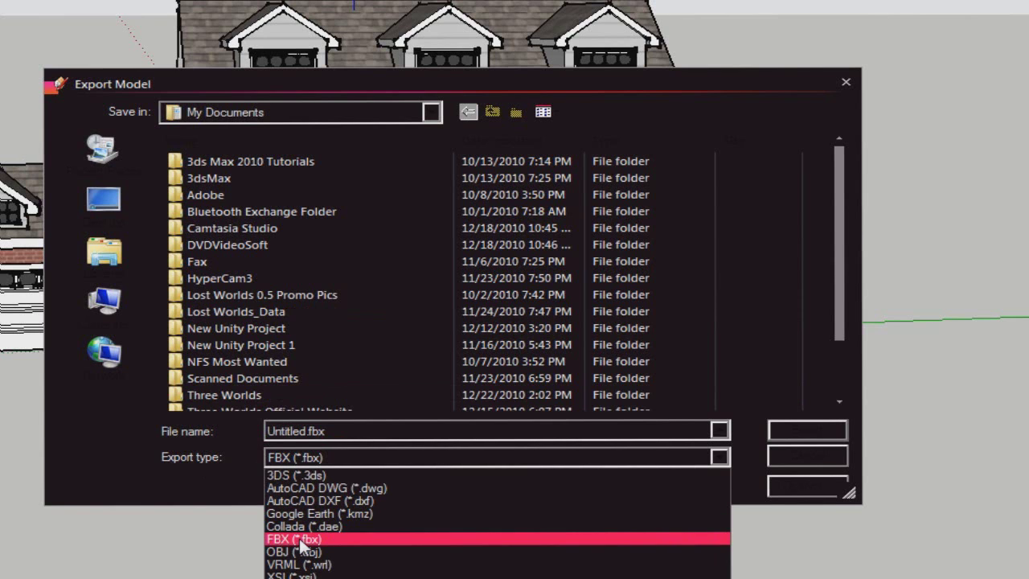
pyautogui.click(306, 540)
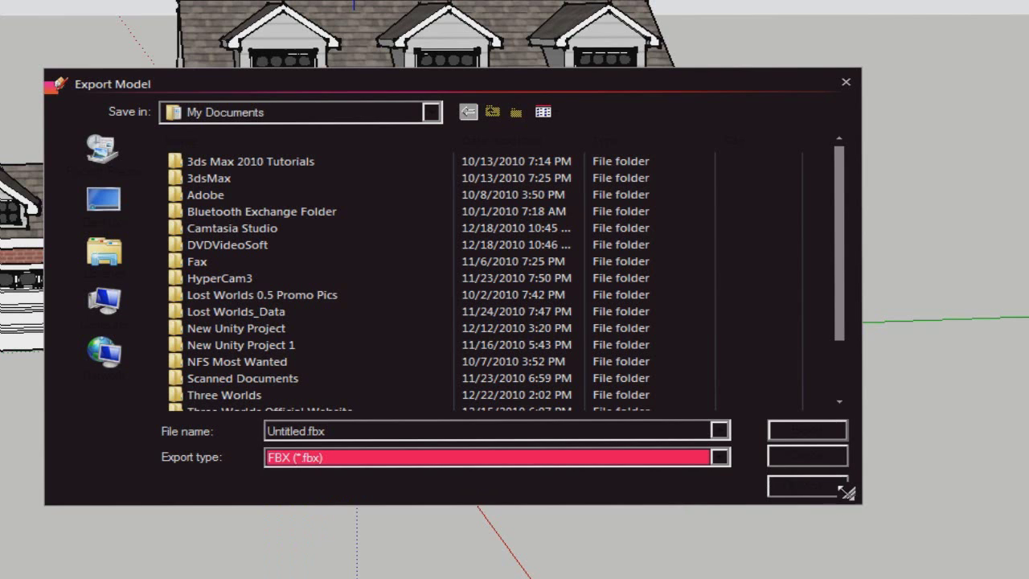
# - Enable triangulate all faces, two-sided faces, texture maps and Swap YZ in the FBX options
pyautogui.click(796, 490)
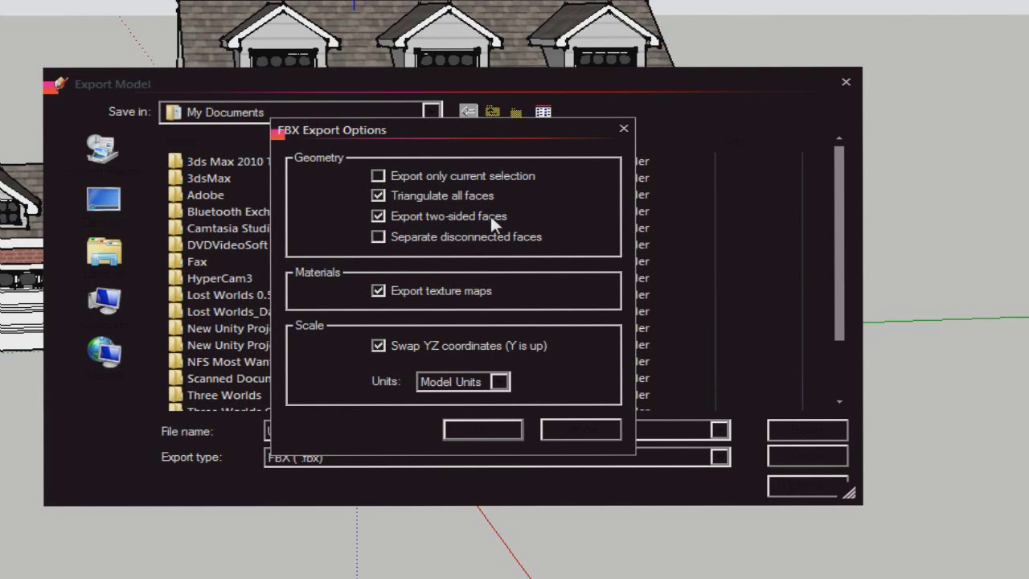
pyautogui.click(476, 431)
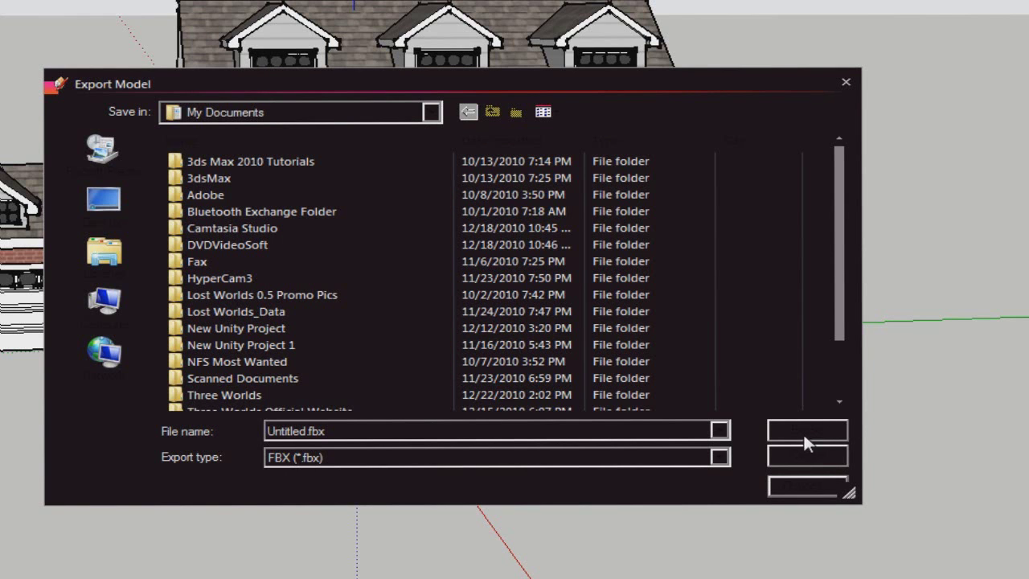
# - Export the model as House.fbx into Three Worlds > Assets > Buildings
pyautogui.scroll(-2, 841, 244)
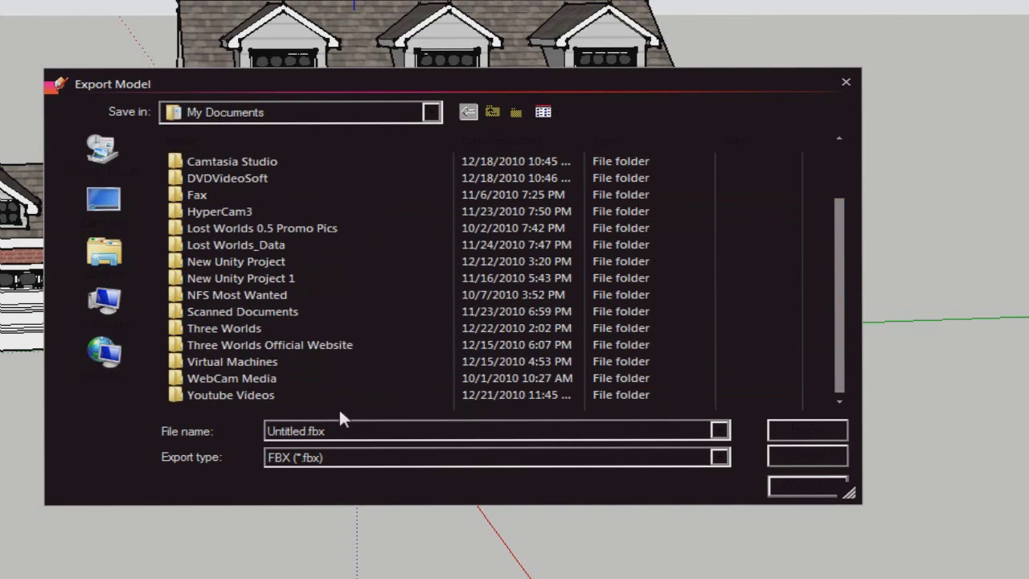
pyautogui.doubleClick(345, 328)
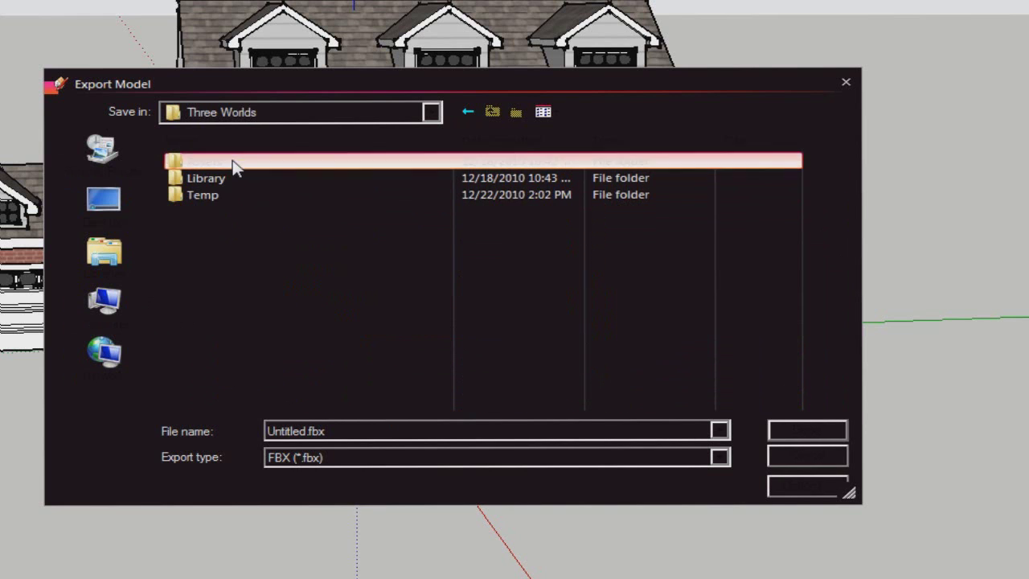
pyautogui.doubleClick(233, 162)
pyautogui.doubleClick(202, 176)
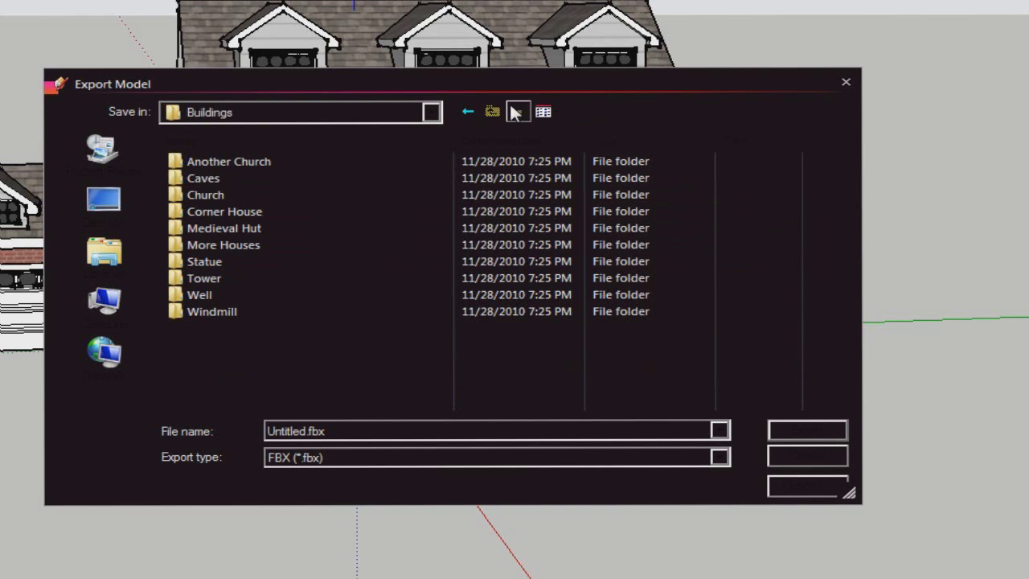
pyautogui.click(376, 432)
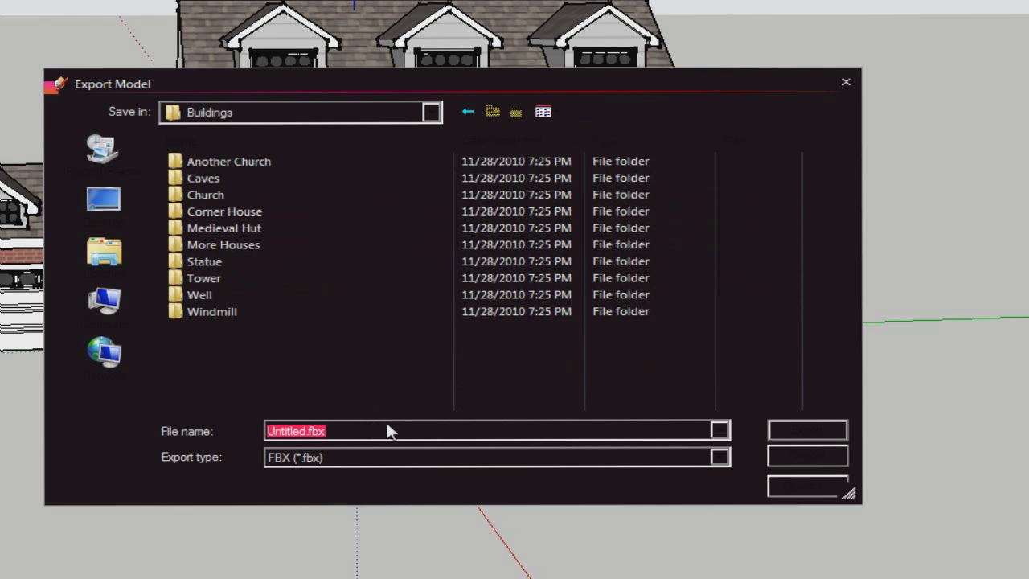
pyautogui.write('House')
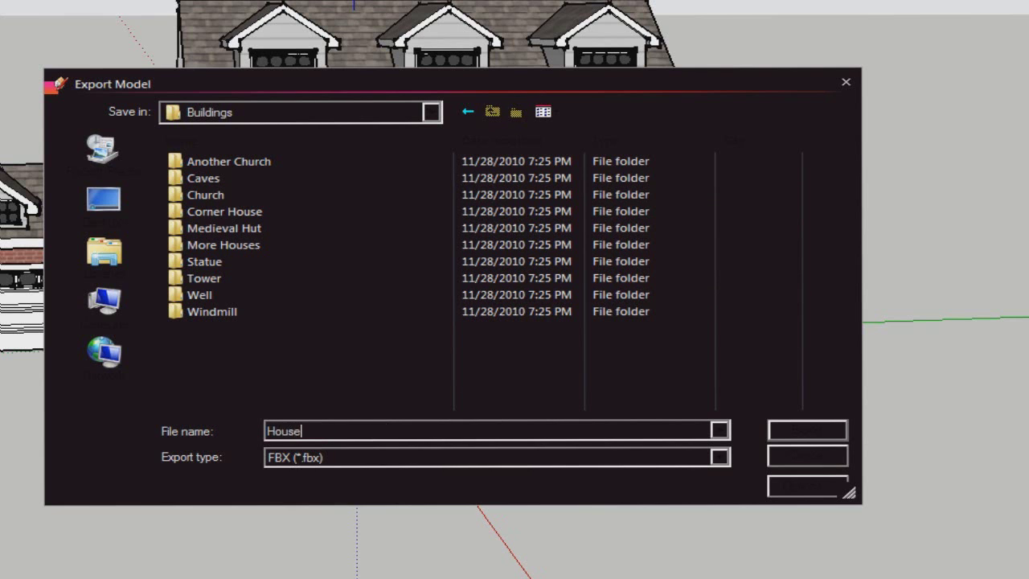
pyautogui.press('Return')
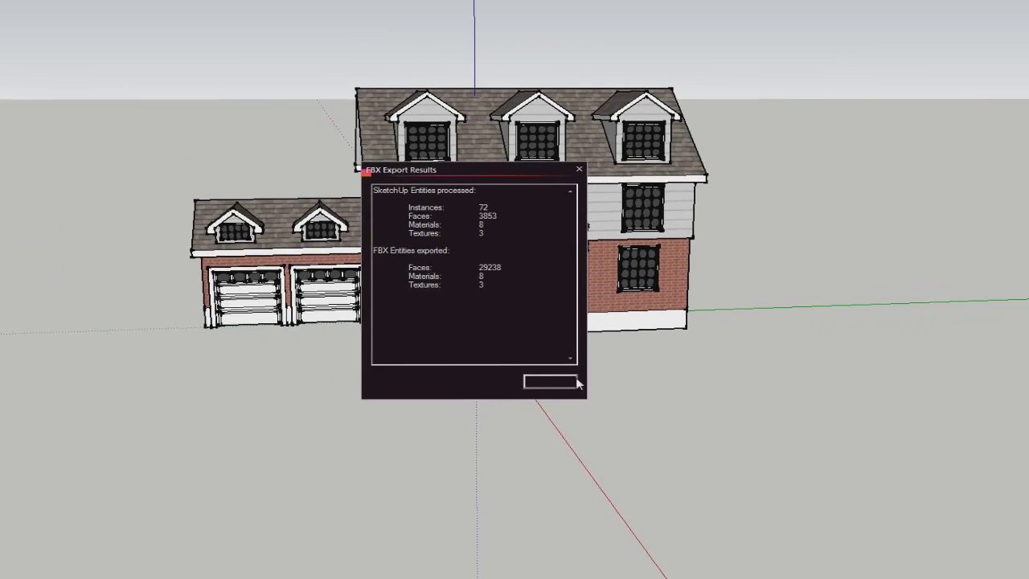
# - Dismiss the export results, minimize SketchUp and bring up the Unity editor
pyautogui.click(466, 434)
pyautogui.click(314, 569)
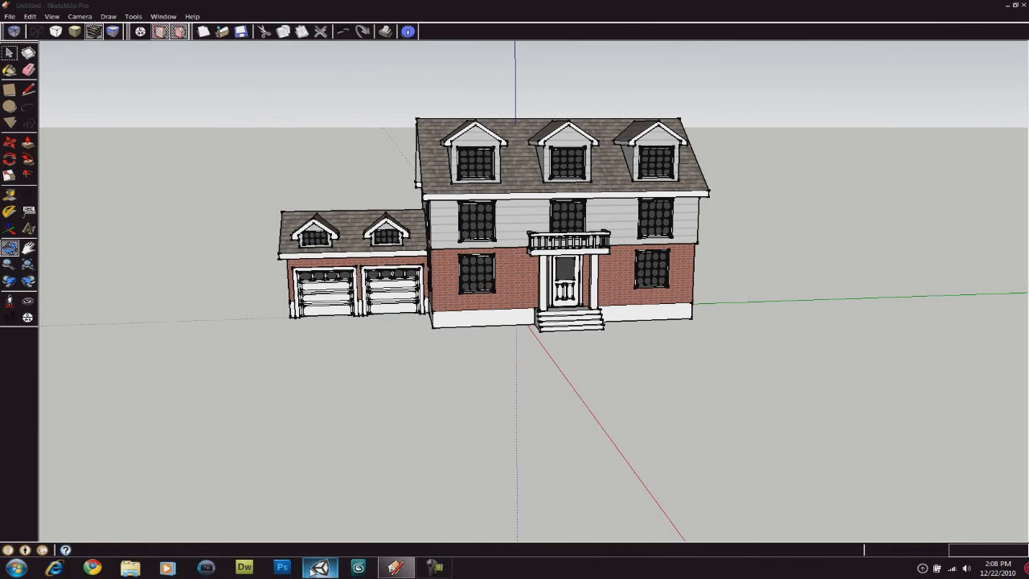
pyautogui.click(1008, 6)
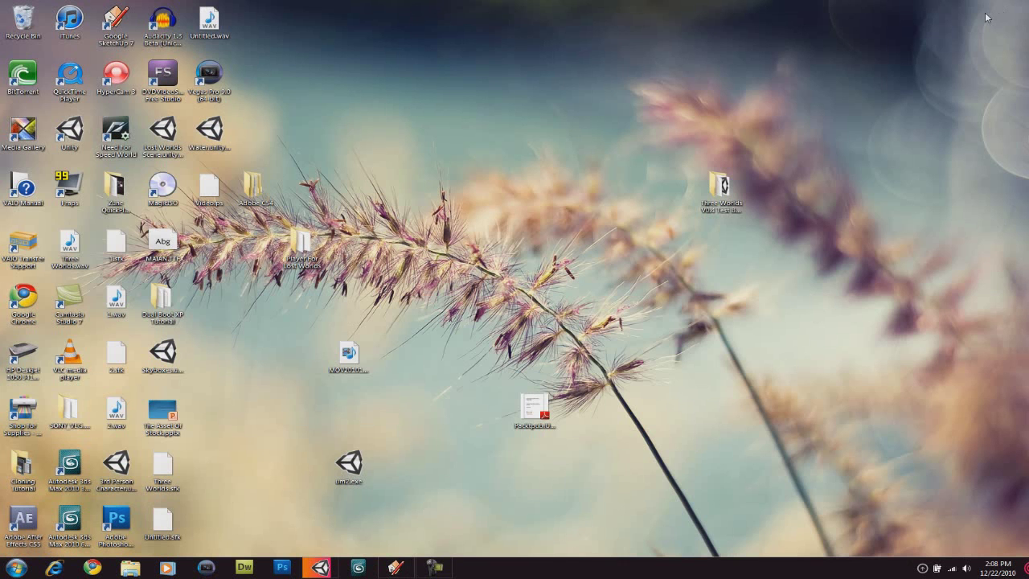
pyautogui.click(320, 568)
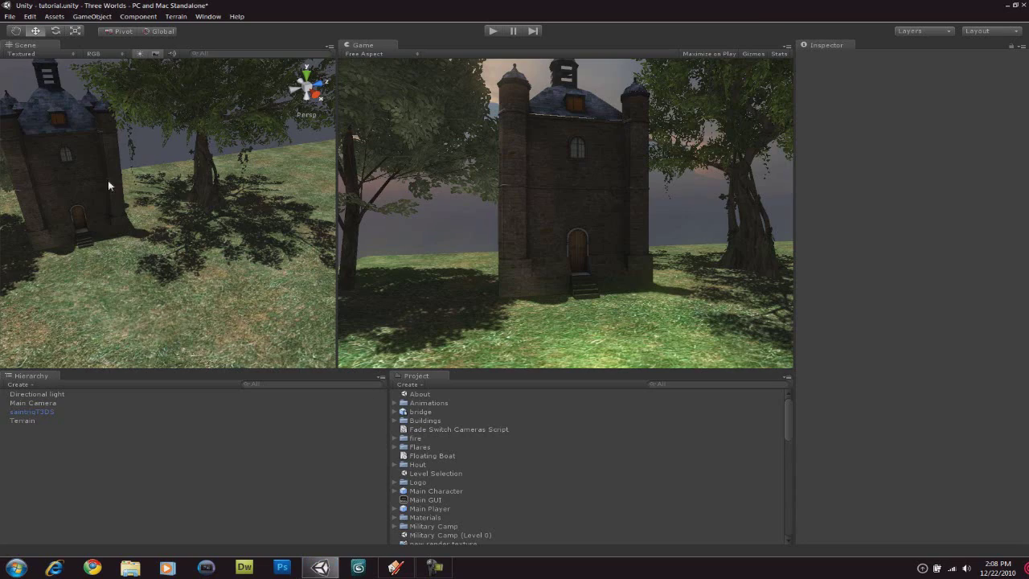
# - Select the House model in Assets > Buildings and rotate its Inspector preview
pyautogui.moveTo(229, 234); pyautogui.dragTo(298, 276, button='right')
pyautogui.scroll(2, 298, 276)
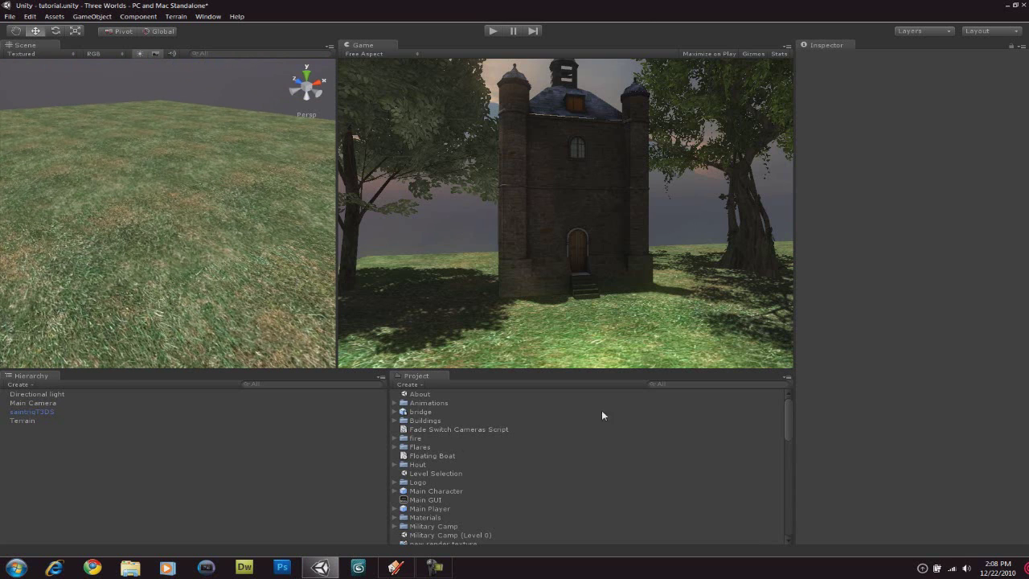
pyautogui.click(395, 421)
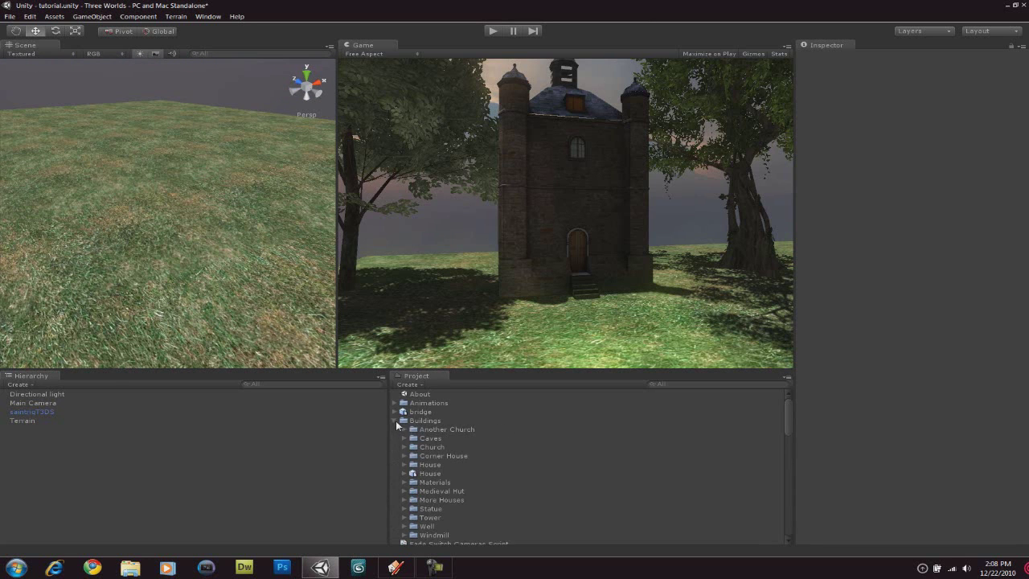
pyautogui.click(431, 475)
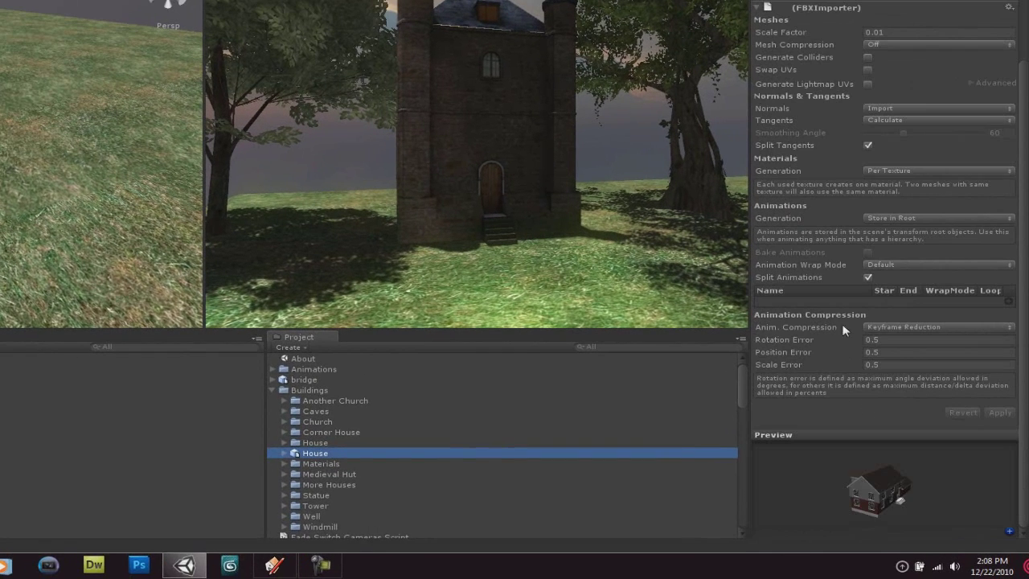
pyautogui.moveTo(877, 482); pyautogui.dragTo(812, 482)
pyautogui.moveTo(953, 493)
pyautogui.mouseDown()
pyautogui.moveTo(934, 491)
pyautogui.moveTo(963, 489)
pyautogui.moveTo(934, 485)
pyautogui.moveTo(957, 489)
pyautogui.mouseUp()
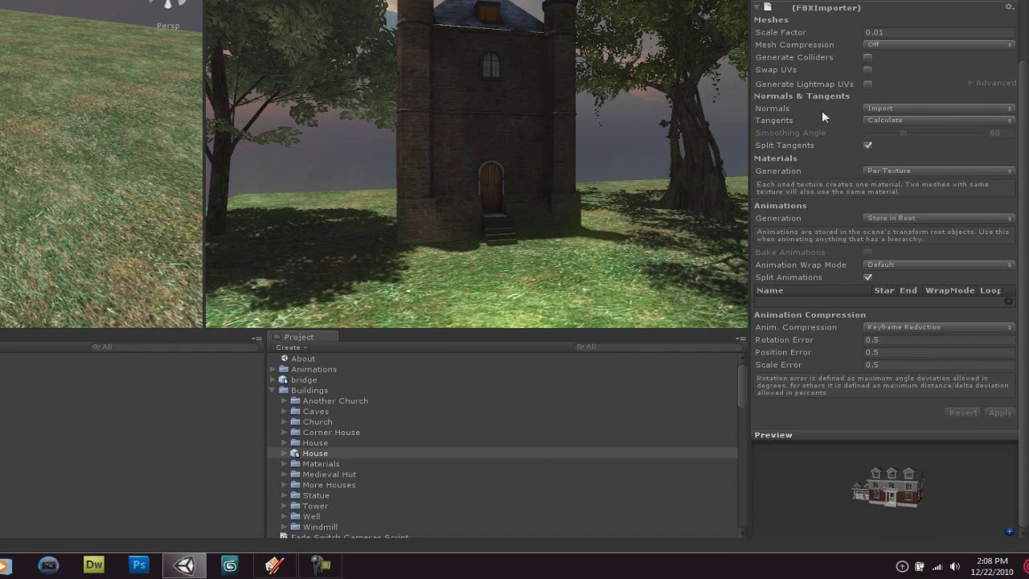
# - Turn on Generate Colliders, set Scale Factor to 0.1, apply, and drag House into the scene
pyautogui.click(868, 57)
pyautogui.click(316, 454)
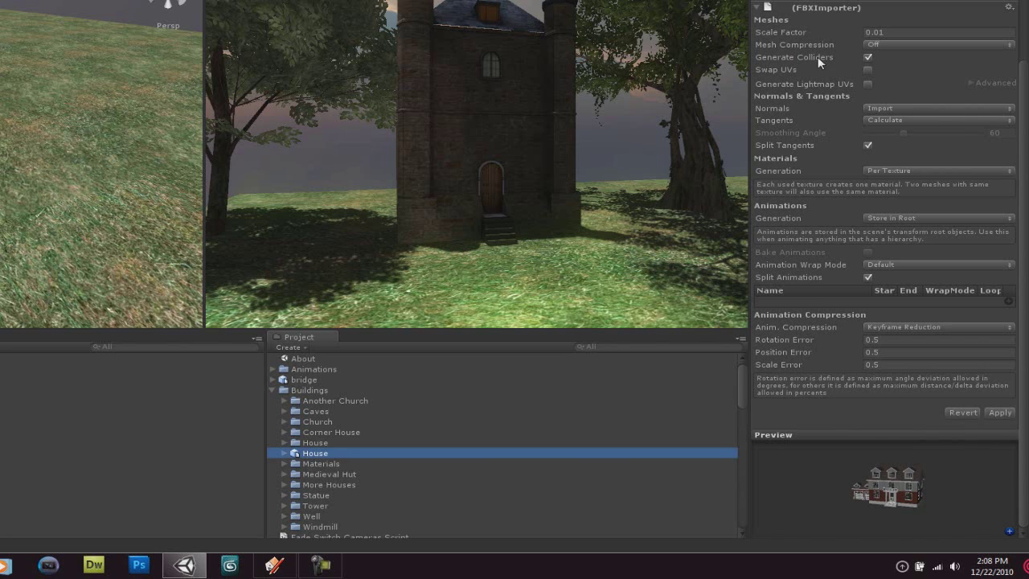
pyautogui.click(904, 32)
pyautogui.write('1')
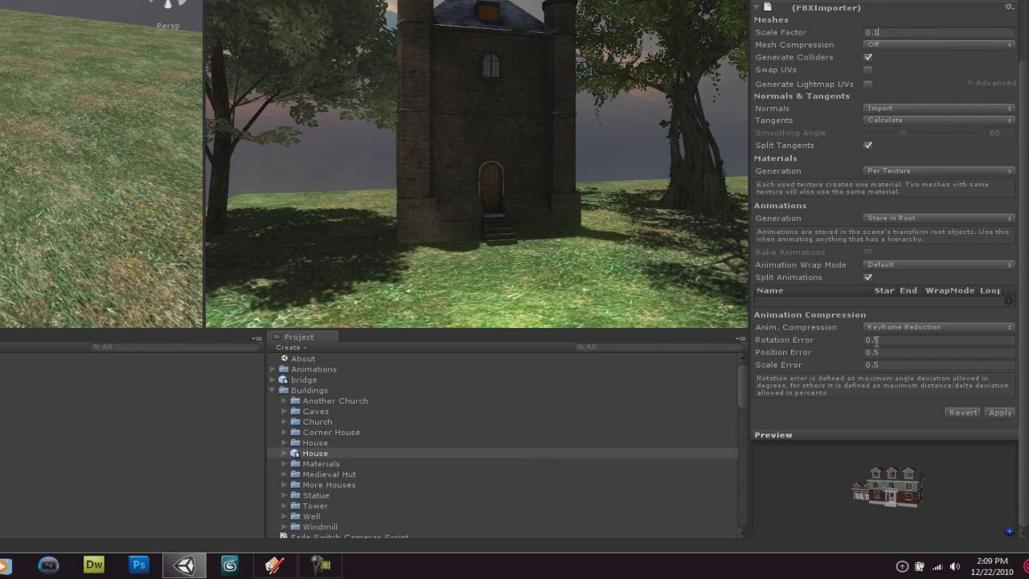
pyautogui.click(998, 414)
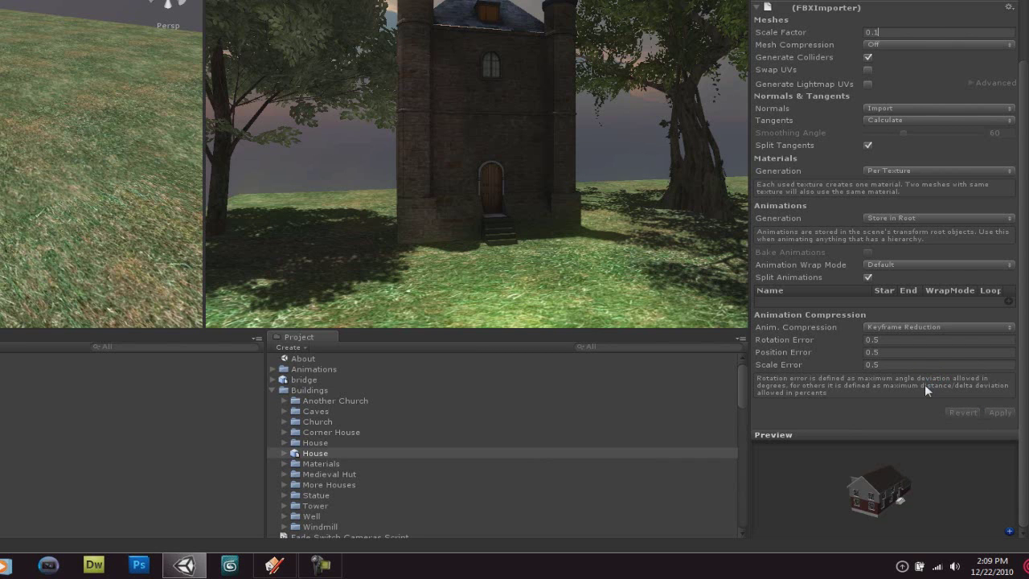
pyautogui.moveTo(320, 451); pyautogui.dragTo(0, 119)
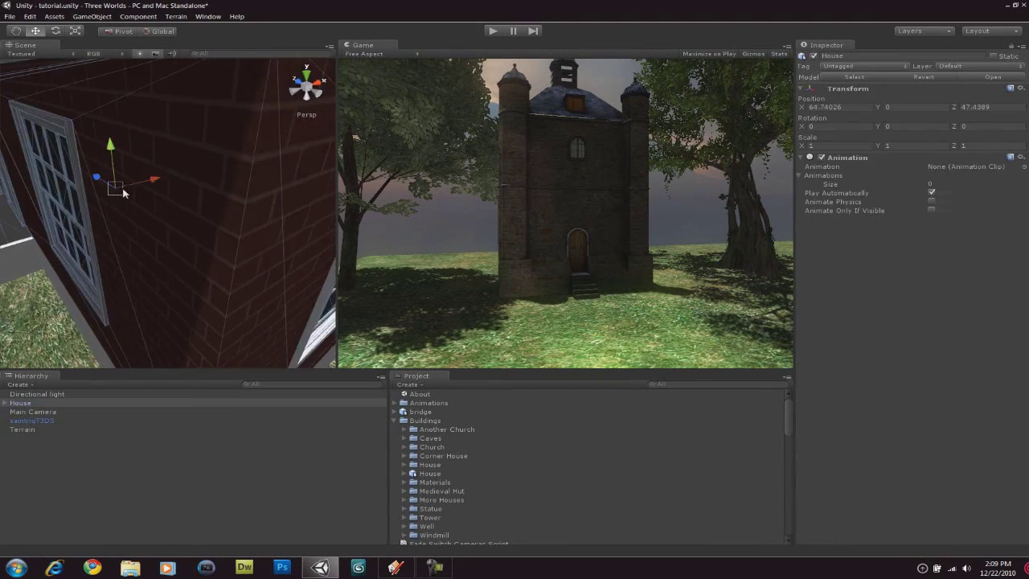
# - Zoom out and orbit the Scene view to frame the whole house and garage on the terrain
pyautogui.scroll(-10, 123, 193)
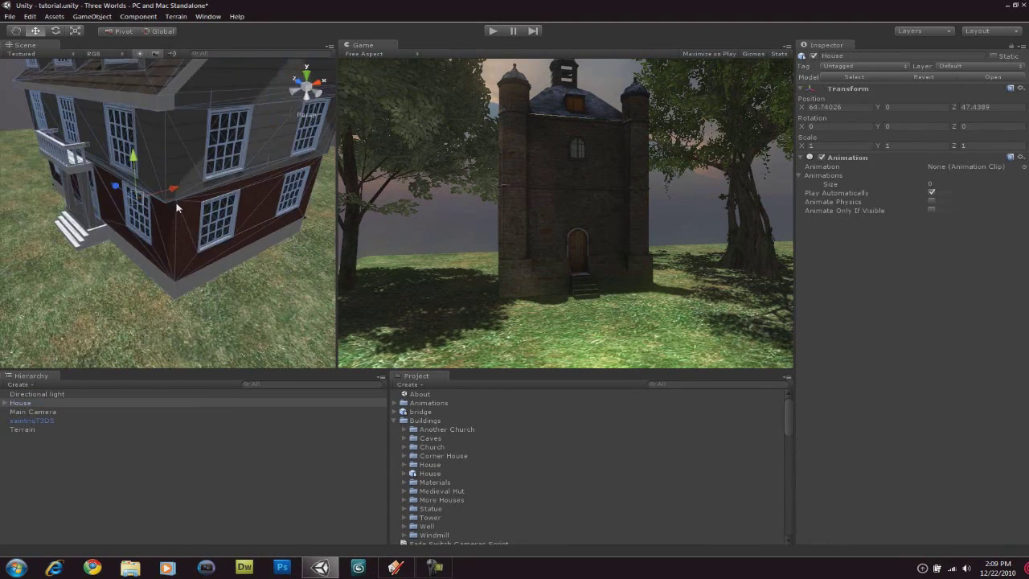
pyautogui.click(265, 214)
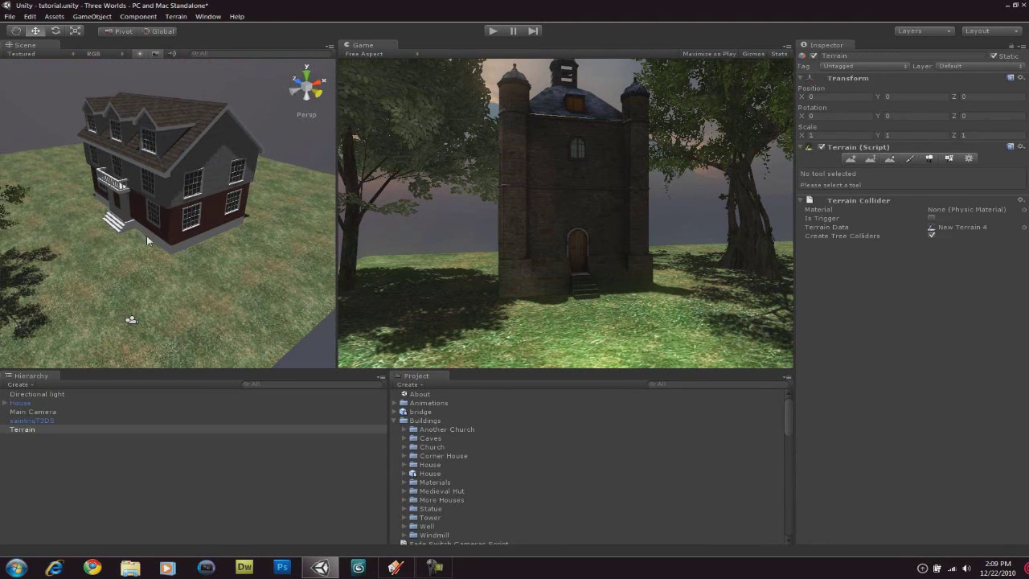
pyautogui.keyDown('alt'); pyautogui.moveTo(146, 236); pyautogui.dragTo(246, 256); pyautogui.keyUp('alt')
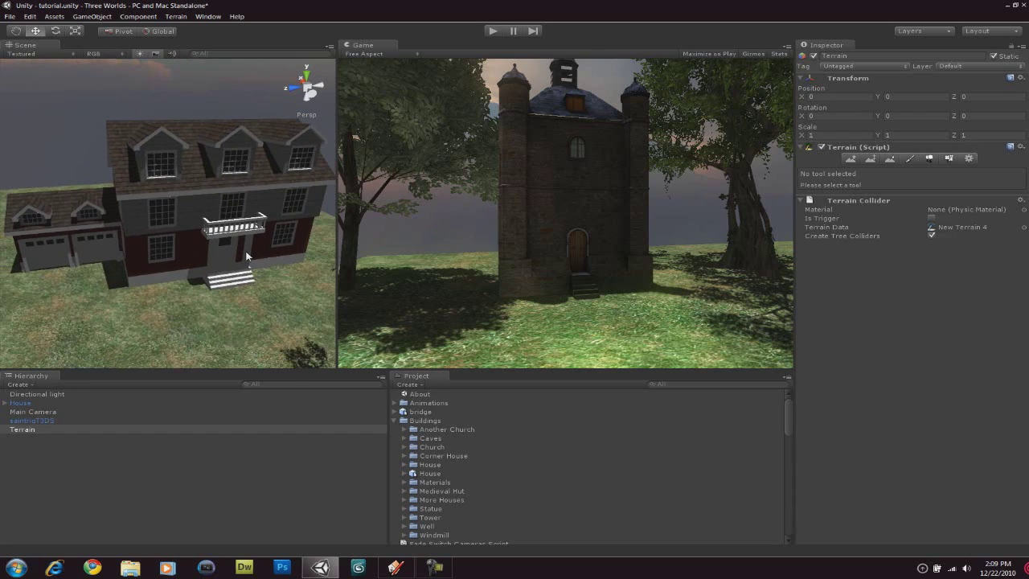
pyautogui.scroll(-2, 246, 256)
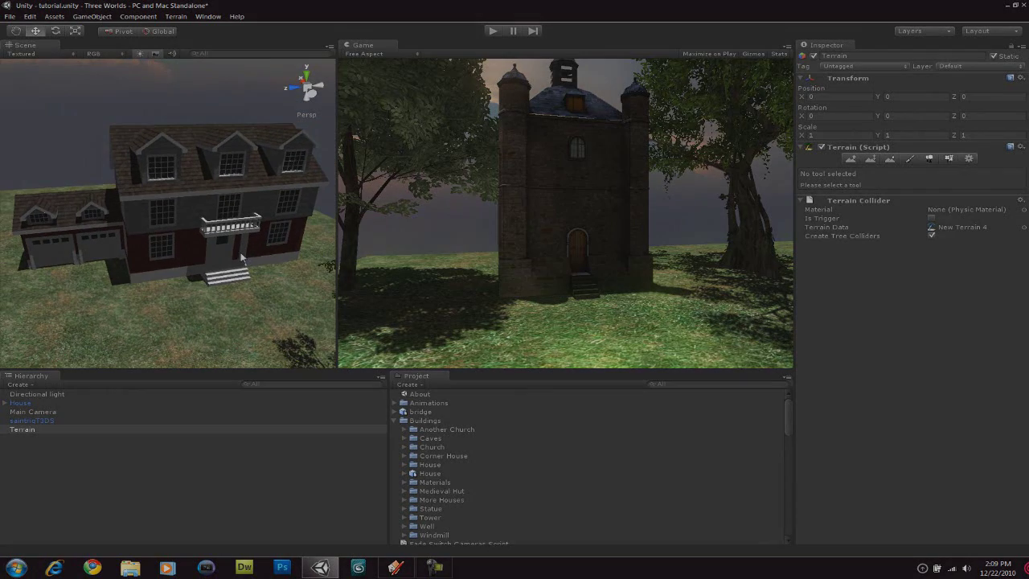